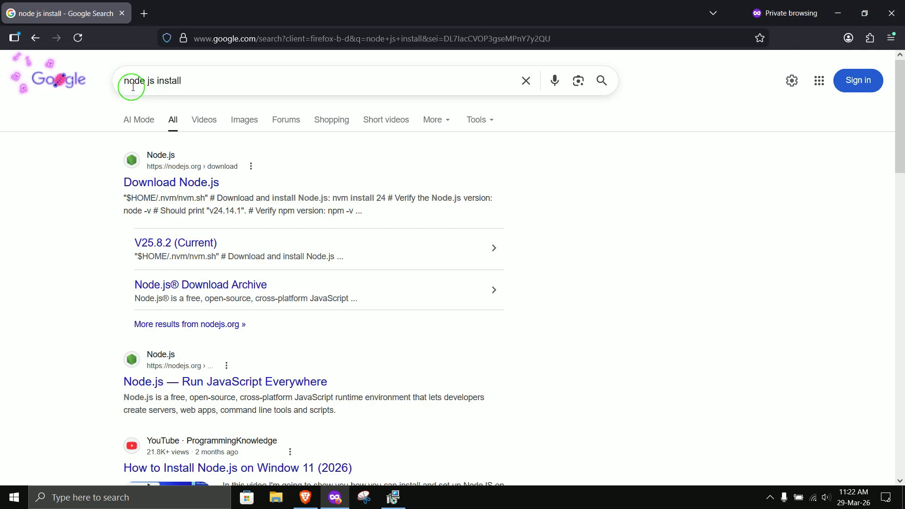
Open the Download Node.js page from the search results and view the installation method options and prebuilt Windows installers.
left_click(167, 186)
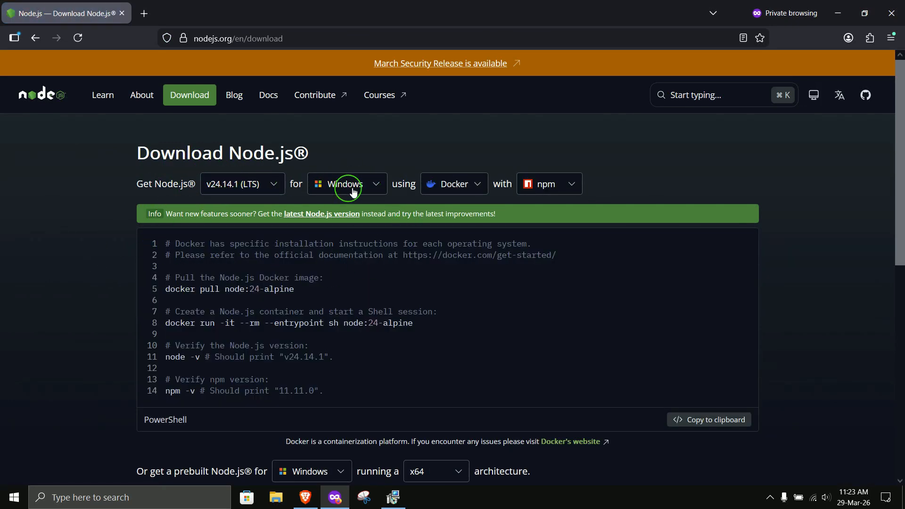
left_click(469, 191)
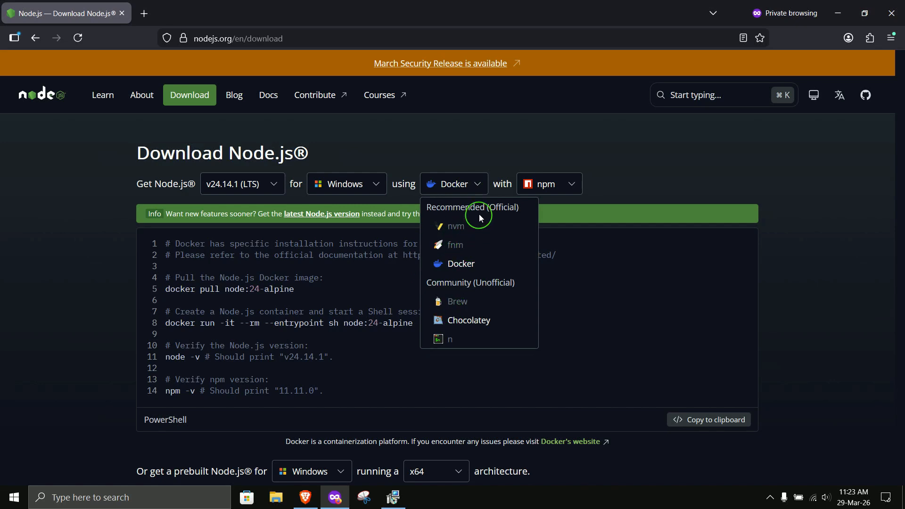
left_click(483, 185)
scroll(298, 356, "down", 2)
scroll(298, 356, "down", 3)
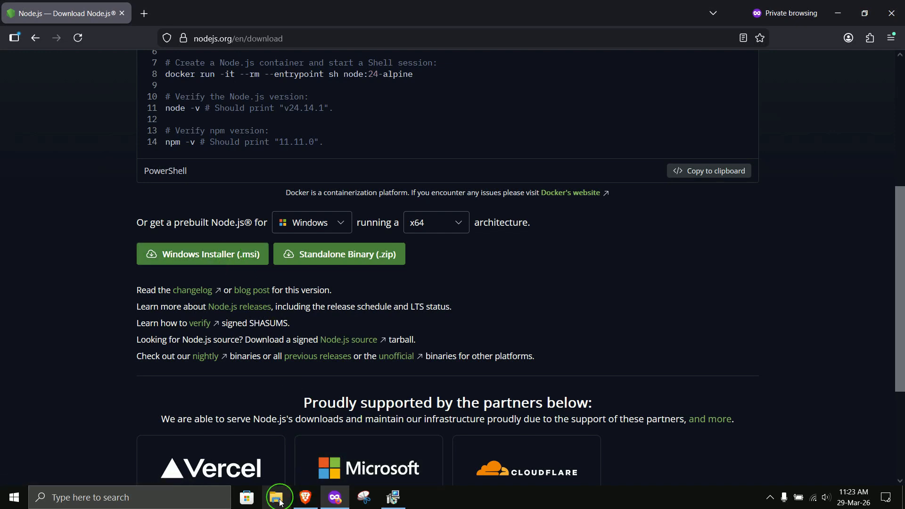
Switch to the Node.js Setup wizard and return to its welcome page.
left_click(391, 496)
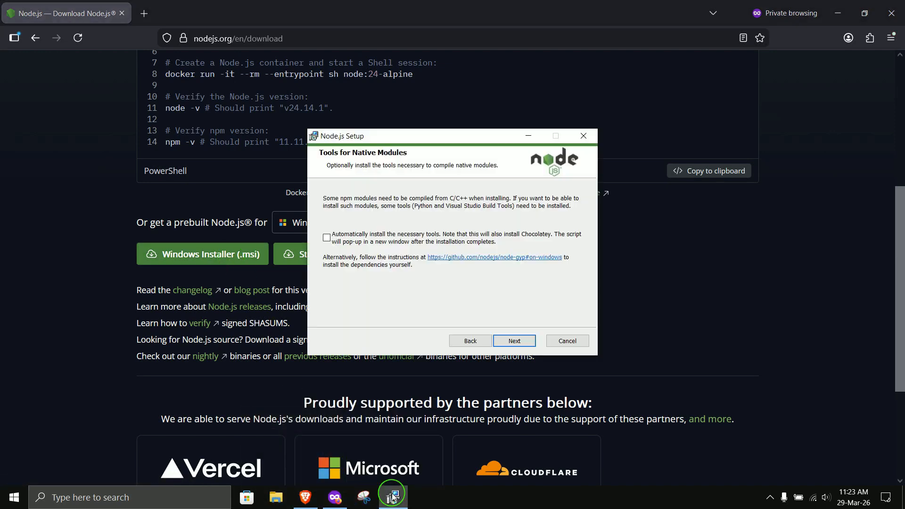
left_click(471, 342)
left_click(470, 342)
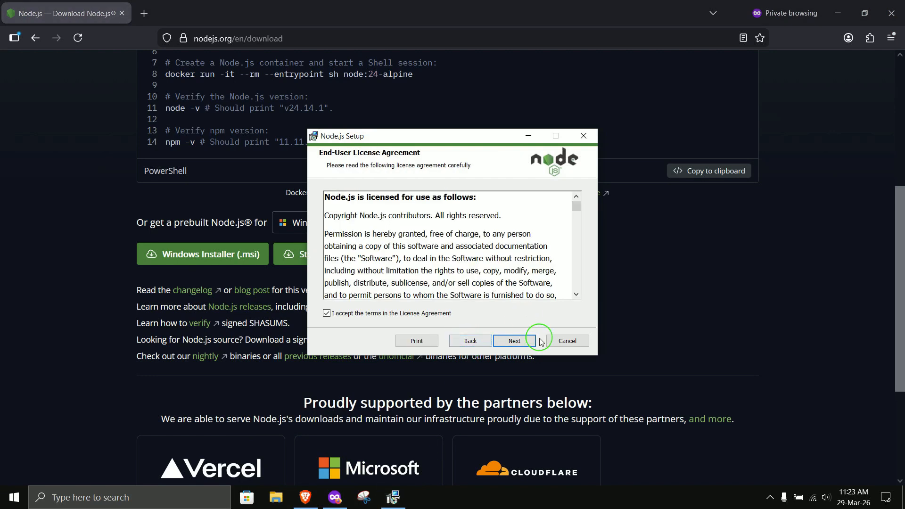
left_click(469, 341)
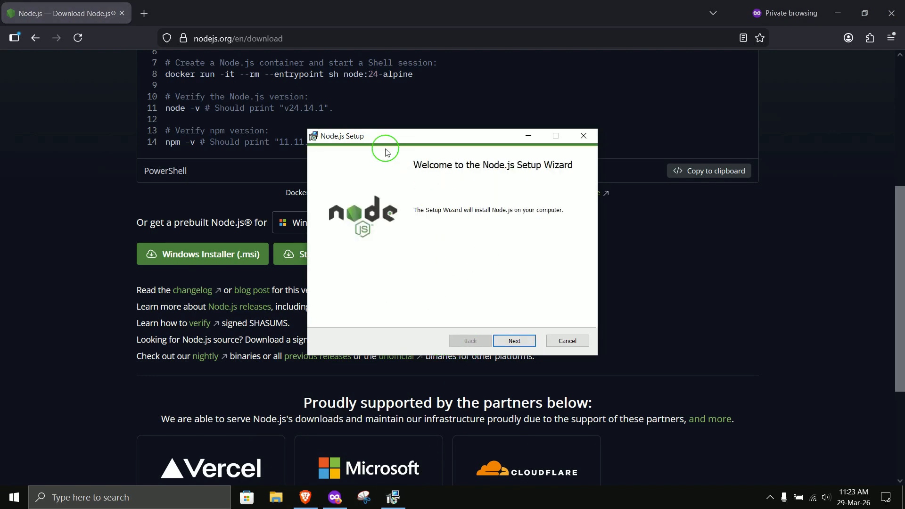
Advance the Node.js Setup wizard with the license accepted, the destination folder C:\Program Files\nodejs\ and the default features.
left_click(524, 346)
left_click(516, 340)
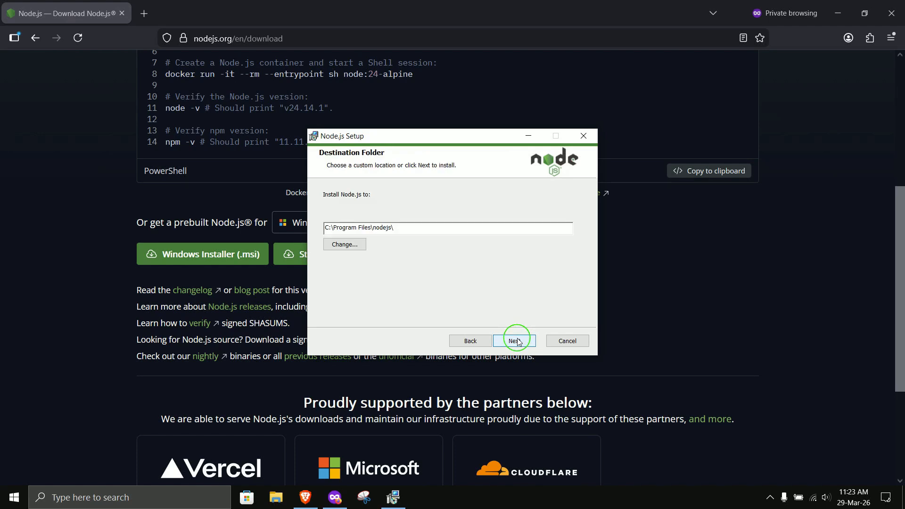
left_click(338, 231)
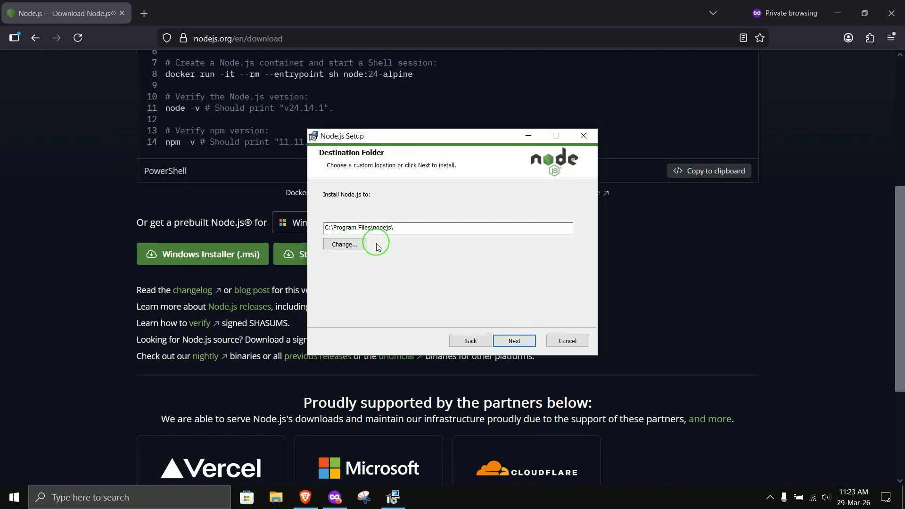
left_click(527, 342)
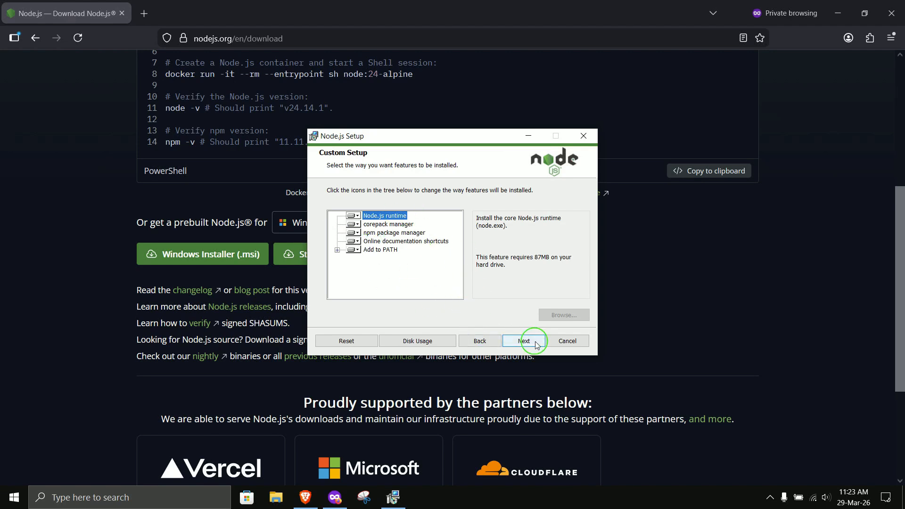
left_click(528, 343)
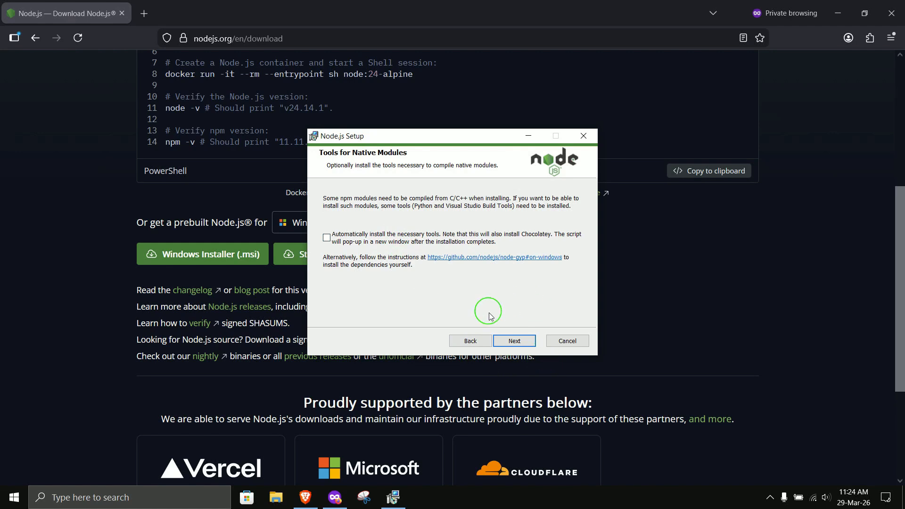
Install Node.js without the automatic tools for native modules and finish the setup wizard.
left_click(521, 342)
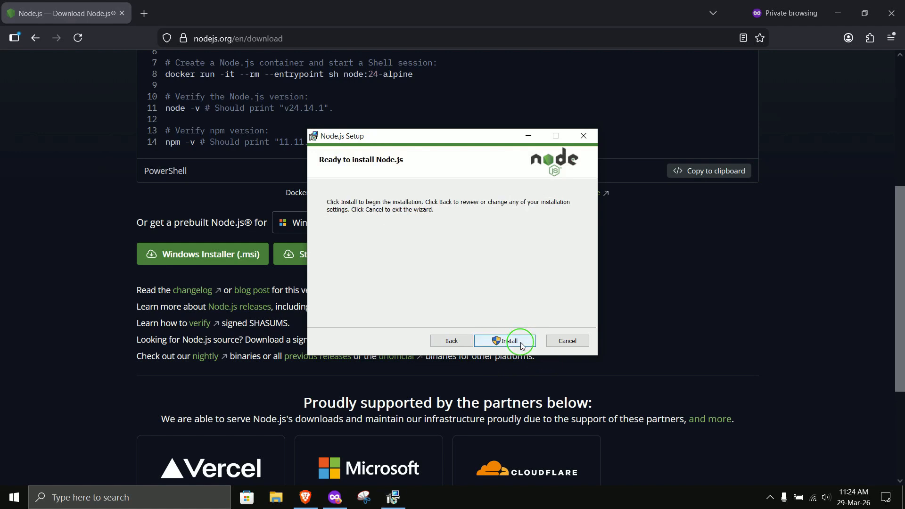
left_click(521, 342)
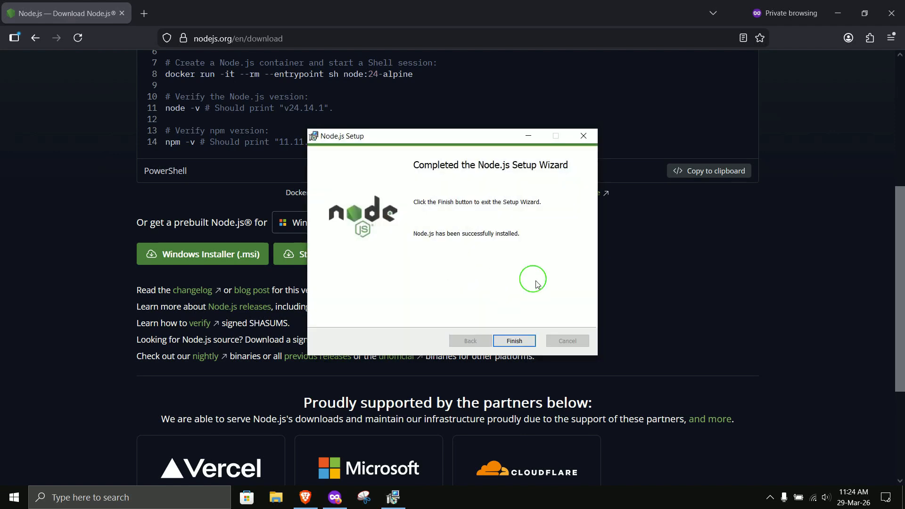
left_click(514, 341)
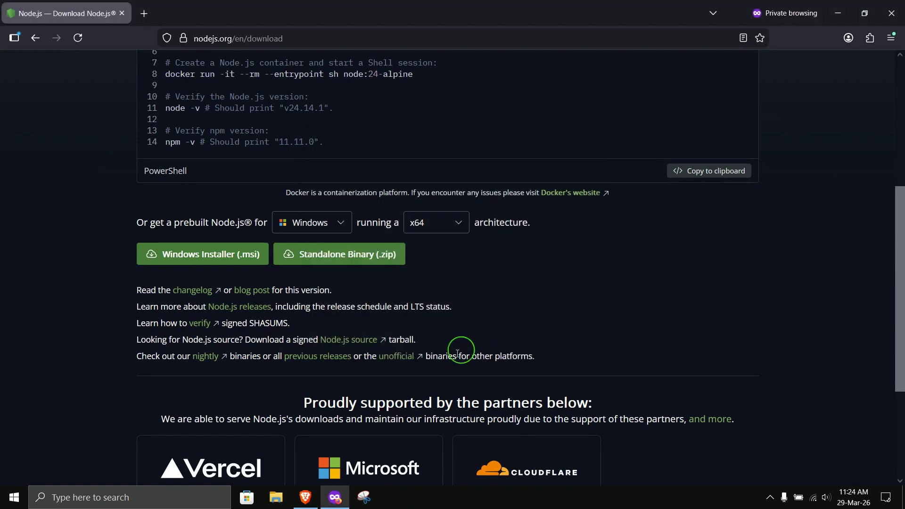
Search Windows for powershell, open Windows PowerShell and move its window toward the middle of the screen.
left_click(60, 499)
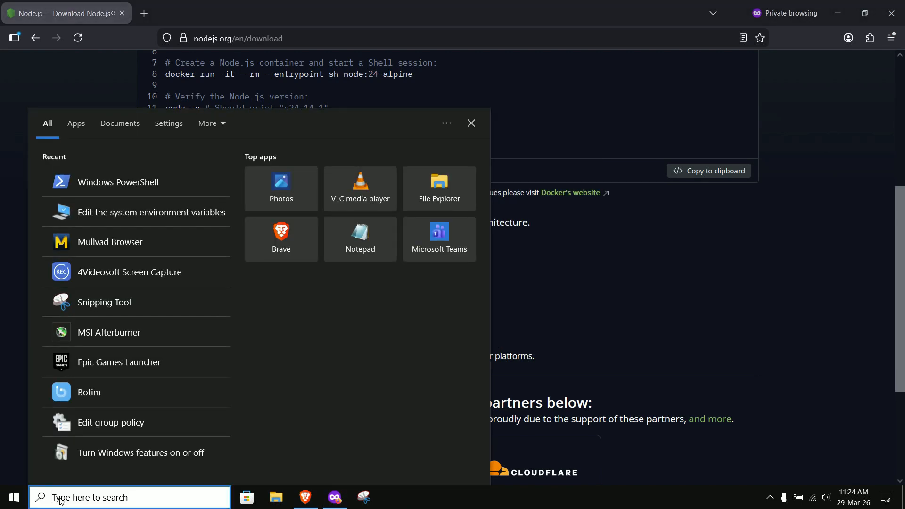
type("pyth")
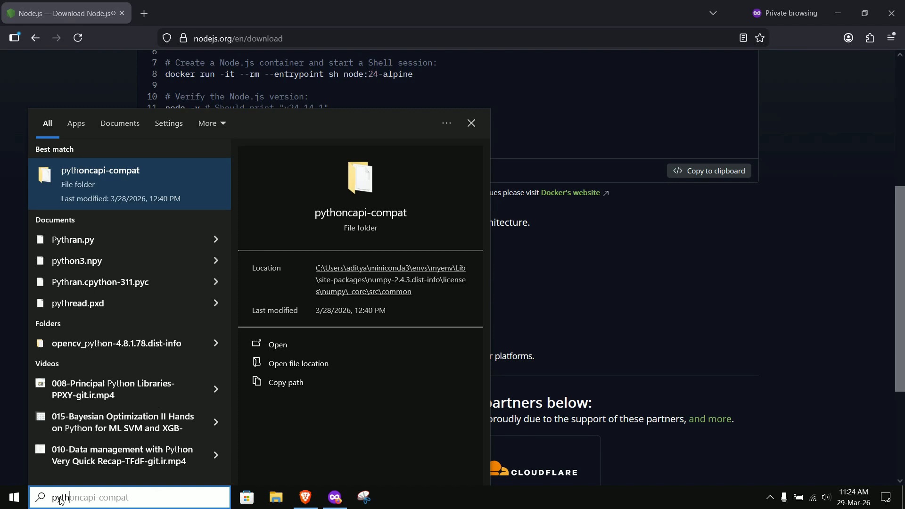
type("powershell")
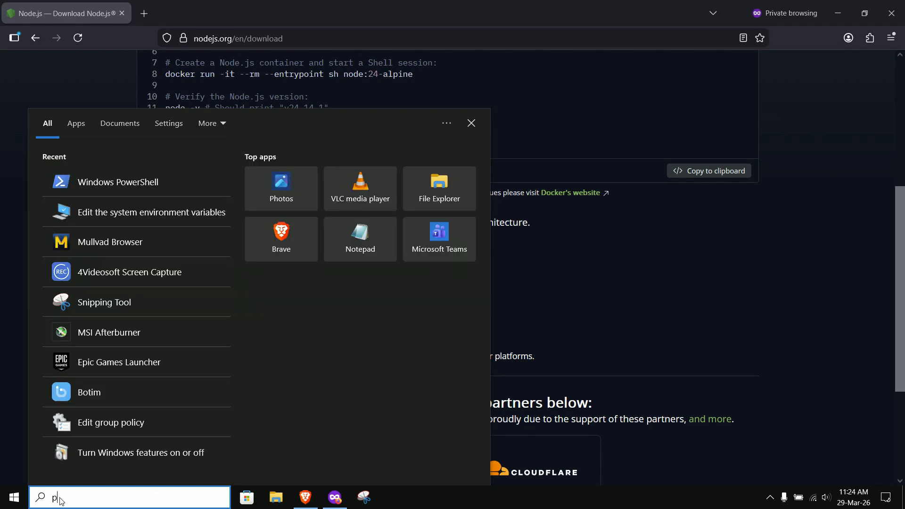
key("Return")
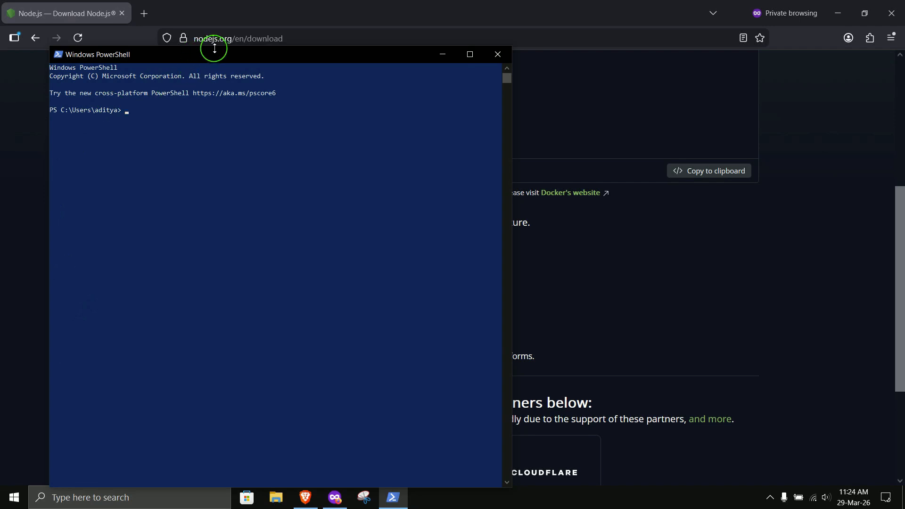
left_click_drag(207, 49, 359, 121)
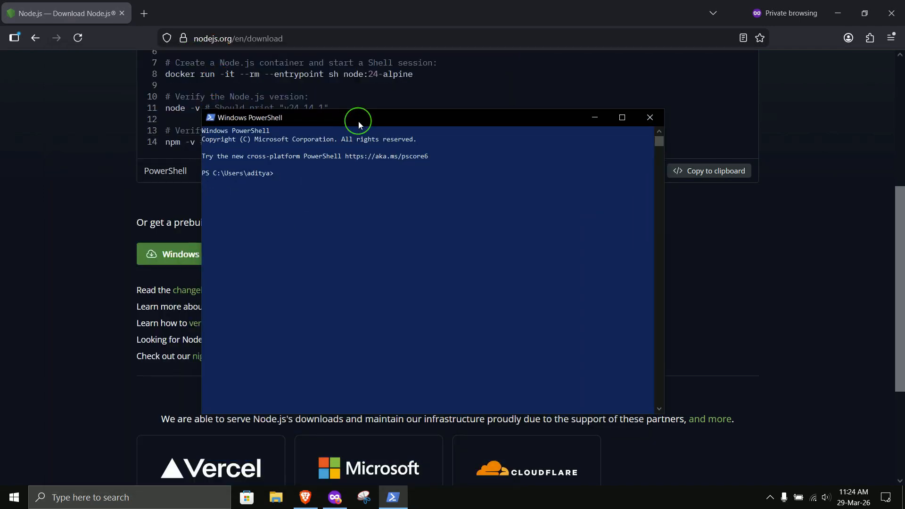
Try to check the nvm version by running nvm --version in PowerShell.
type("nvm --version")
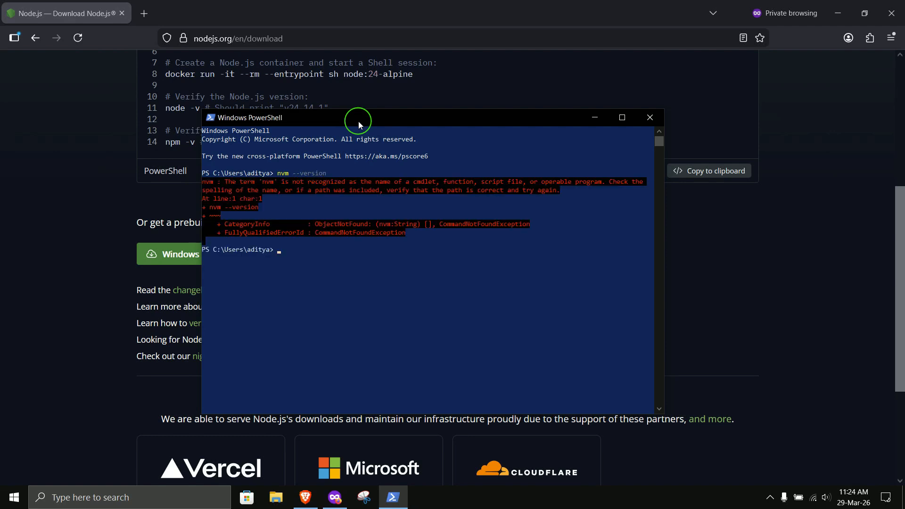
Correct the previous command to npm --version and run it to check the npm version.
key("Up")
key("Left")
key("BackSpace")
key("BackSpace")
type("pm")
key("Return")
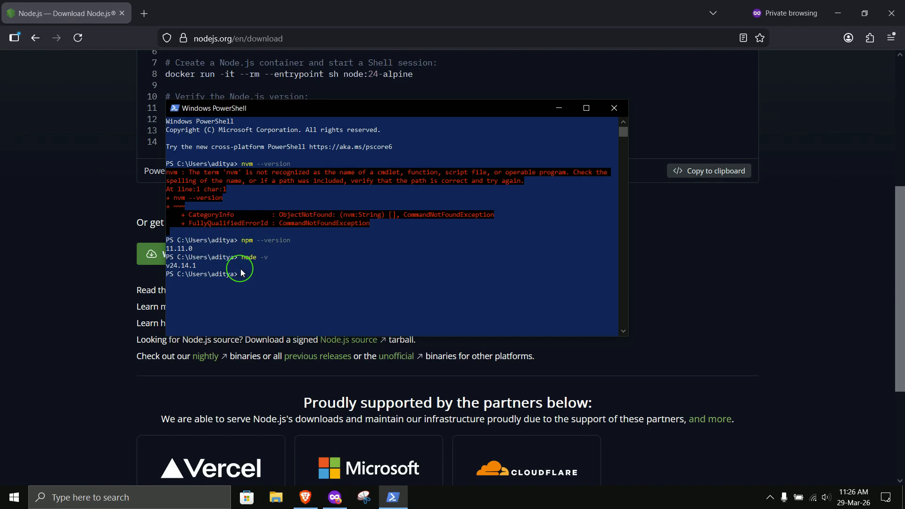
Start an interactive Node.js session with node and run console.log("hello world"); in it.
type("node")
key("Return")
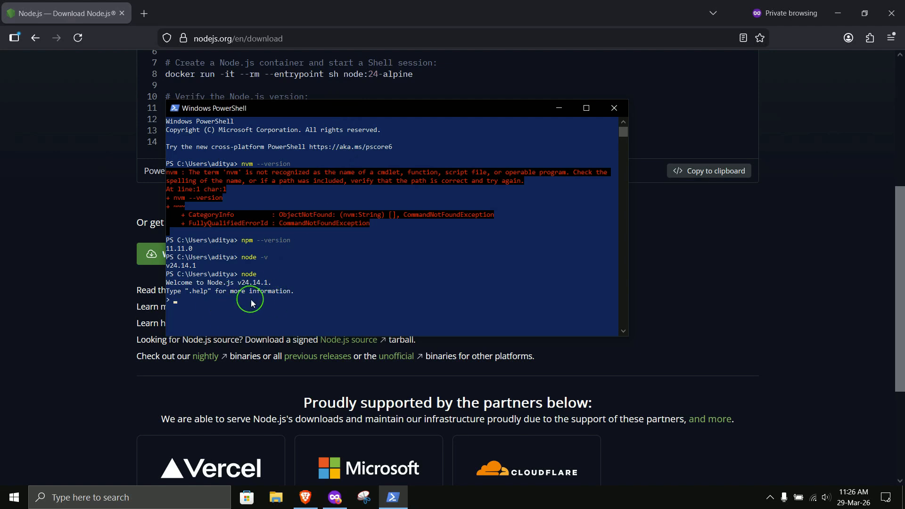
type("console")
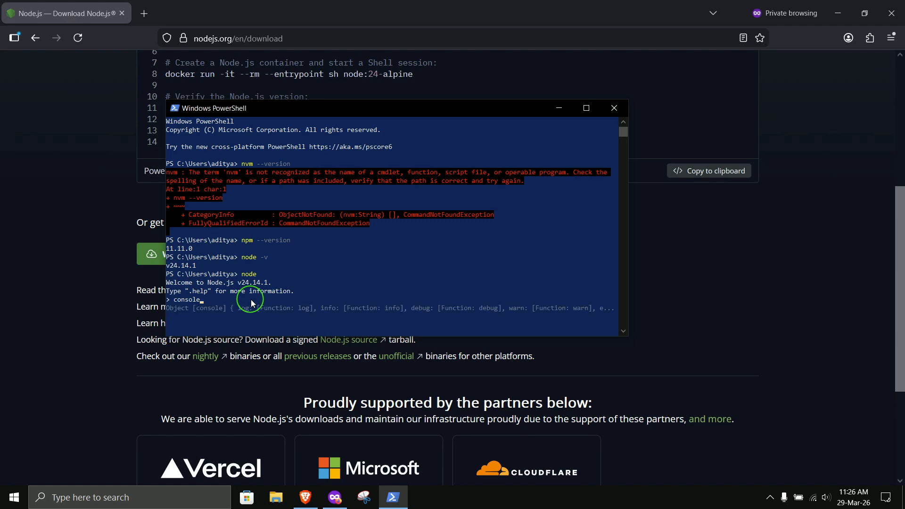
type(".log")
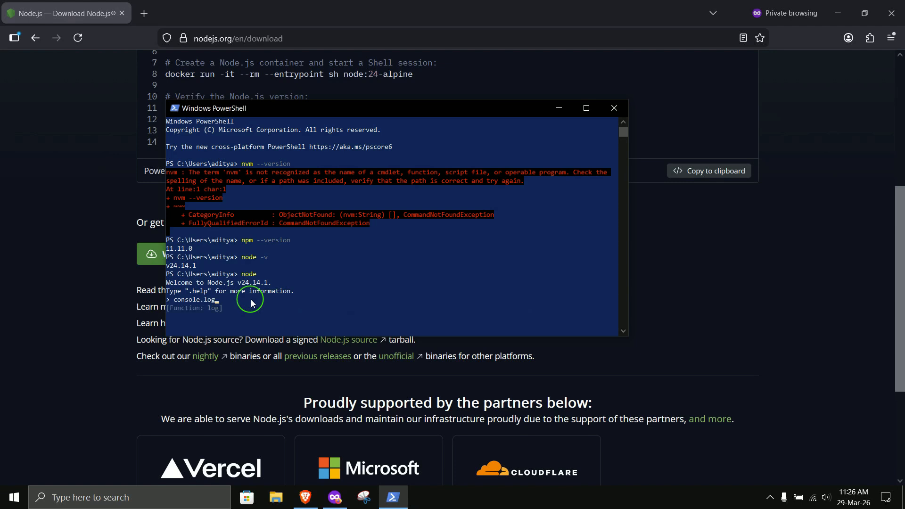
type("()")
type("\"hello w")
type("orld")
type(";")
key("Return")
left_click_drag(216, 307, 158, 314)
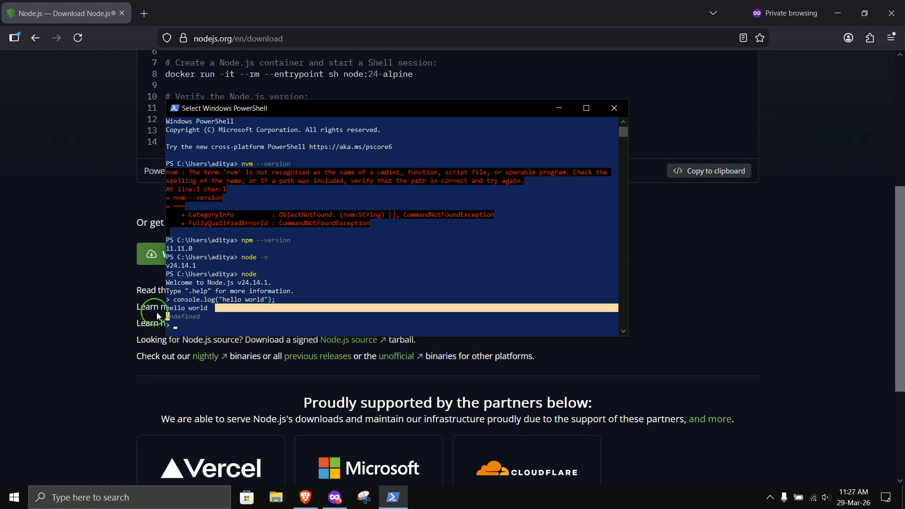
left_click(258, 315)
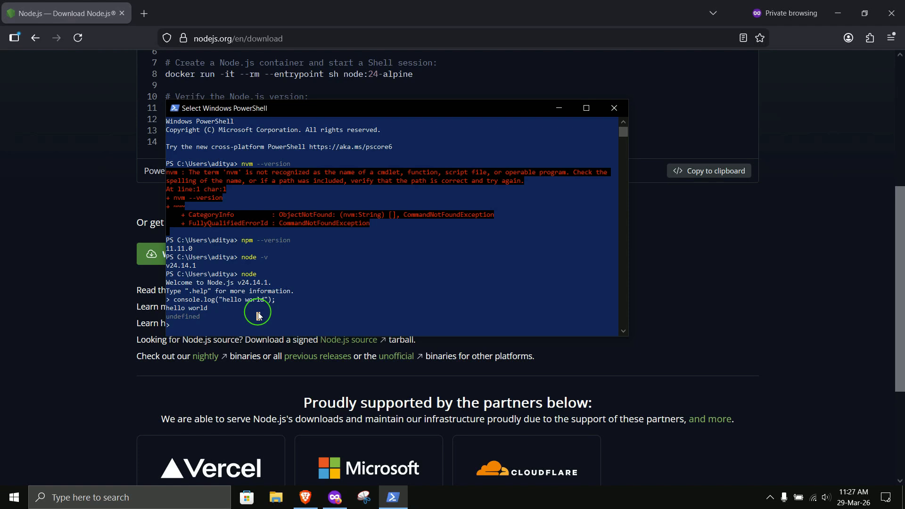
left_click(772, 499)
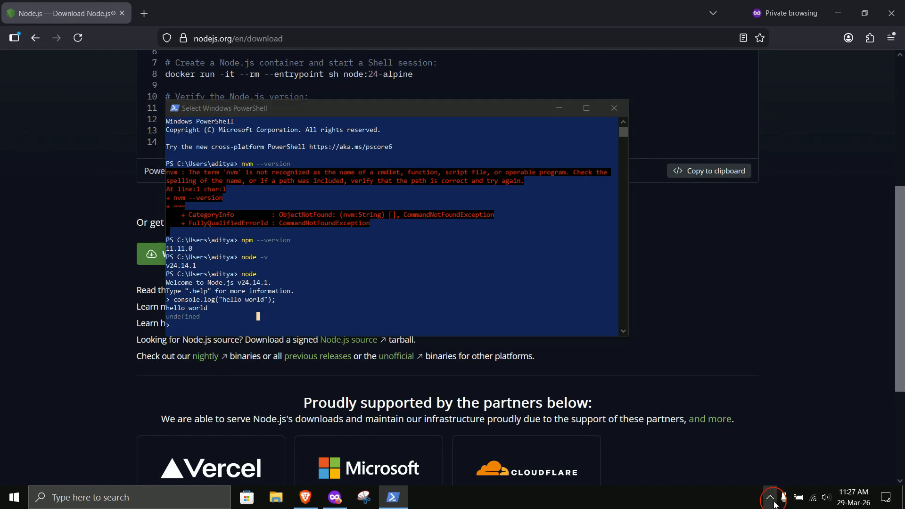